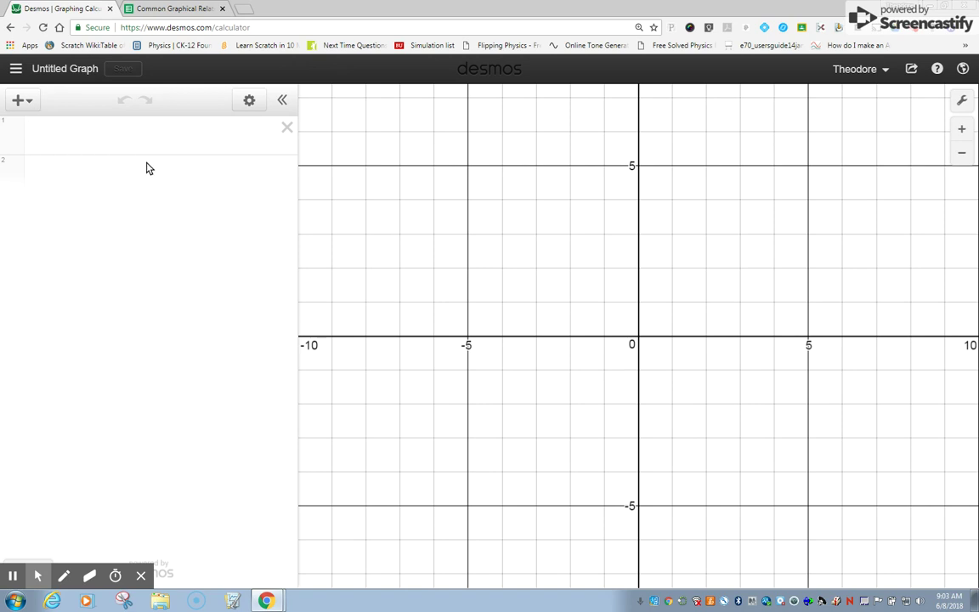
Insert a new empty x1/y1 table from the Add Item menu.
left_click(30, 104)
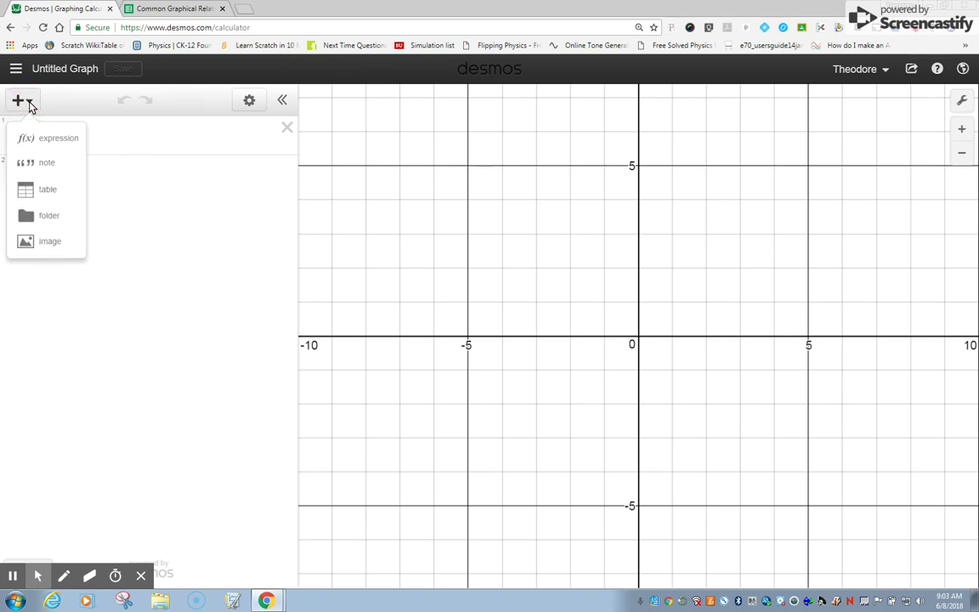
left_click(48, 194)
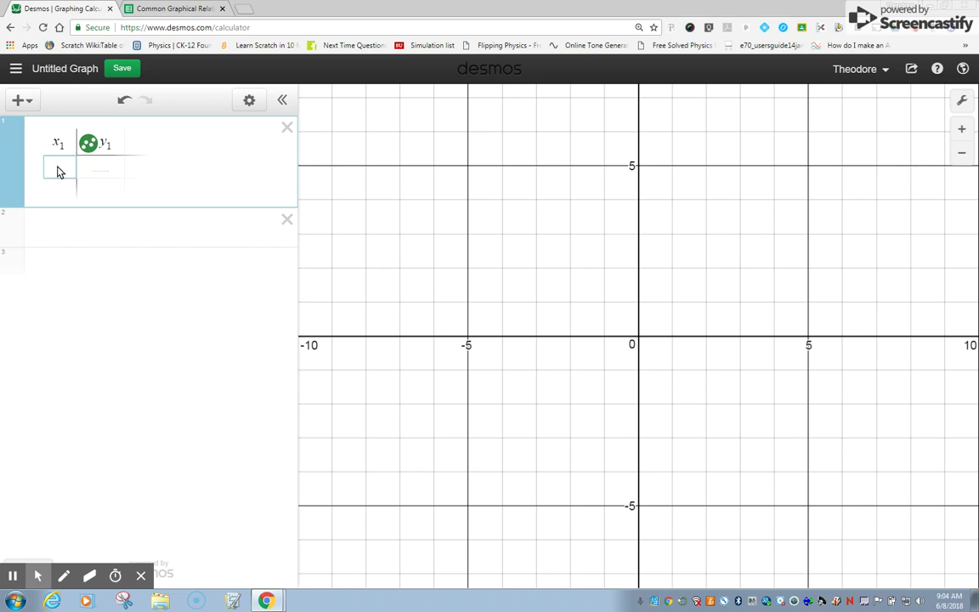
Enter the points (1, 3) and (2, 6) in the first two table rows.
type("1")
left_click(97, 169)
type("3")
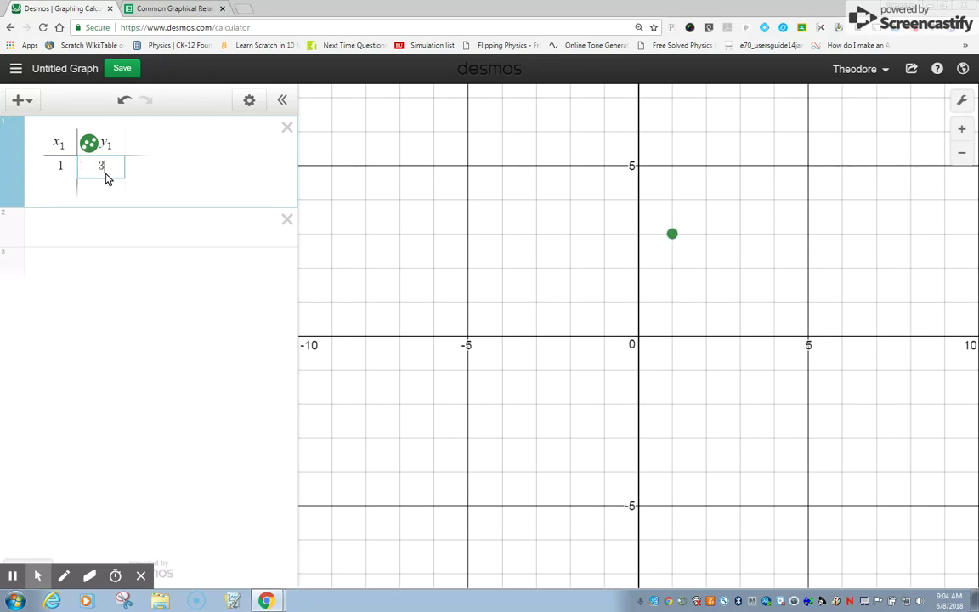
left_click(58, 193)
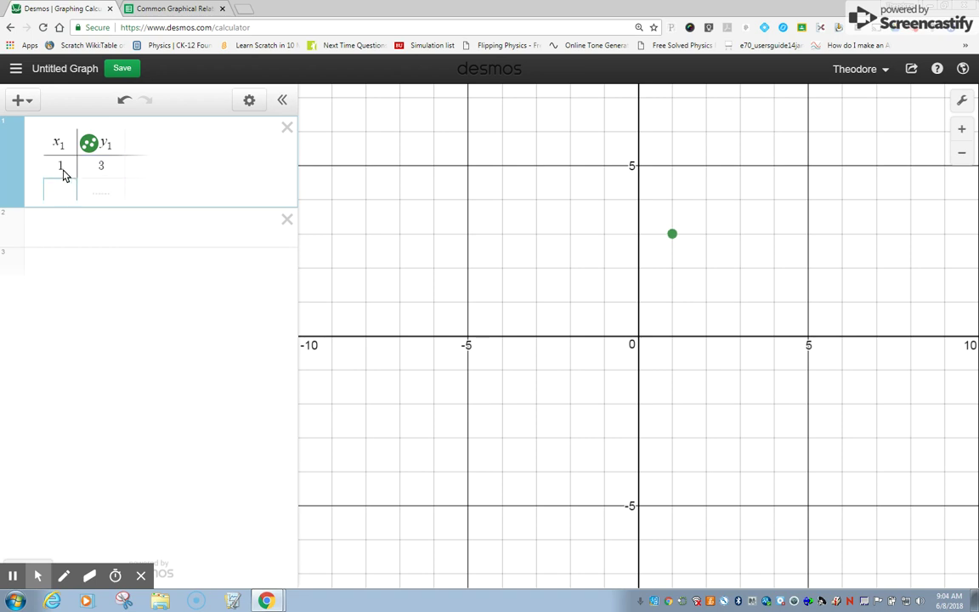
type("2")
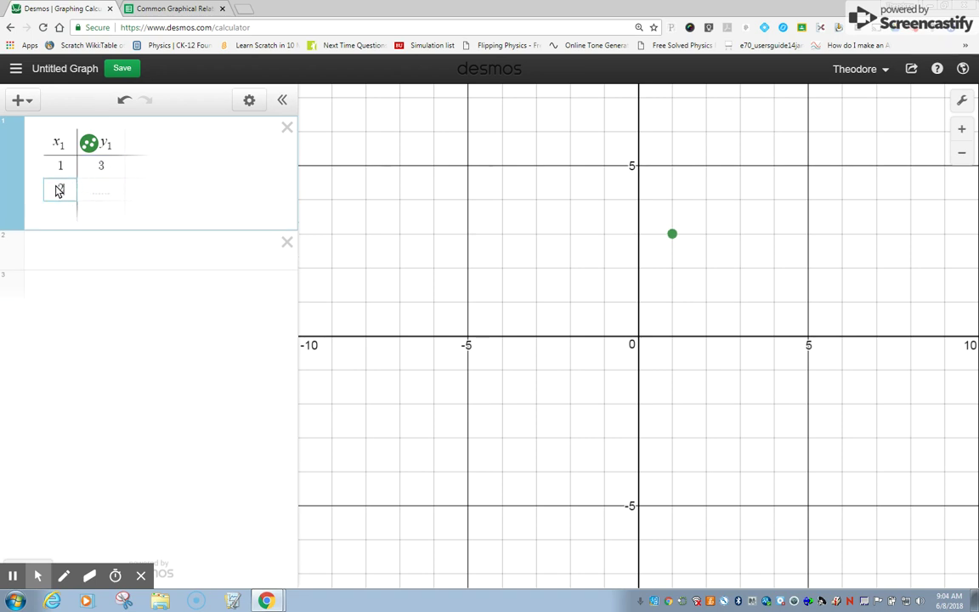
left_click(97, 192)
Enter the points (3, 9) and (4, 12) in rows three and four.
left_click(68, 219)
type("3")
key("Tab")
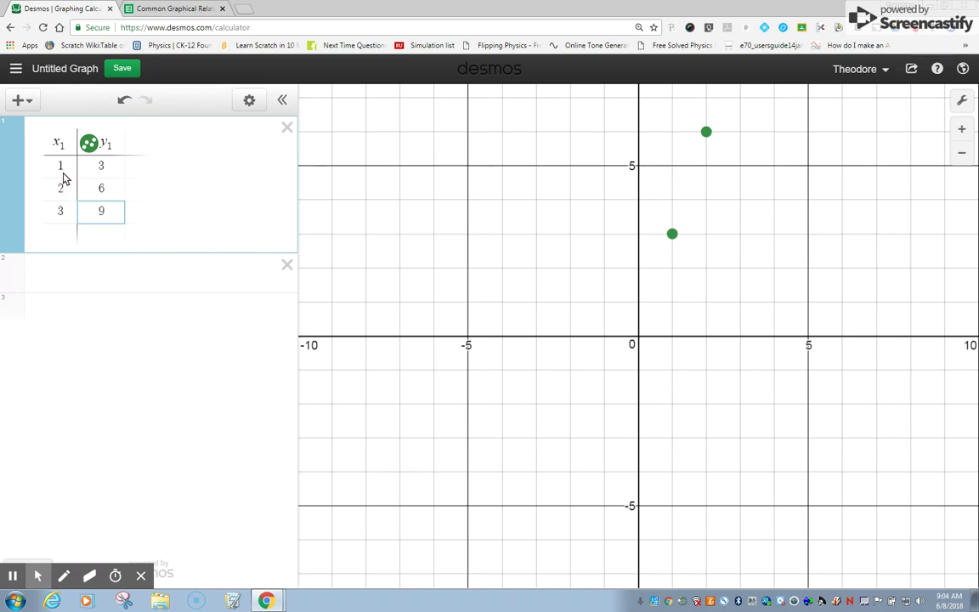
left_click(59, 235)
type("4")
left_click(101, 235)
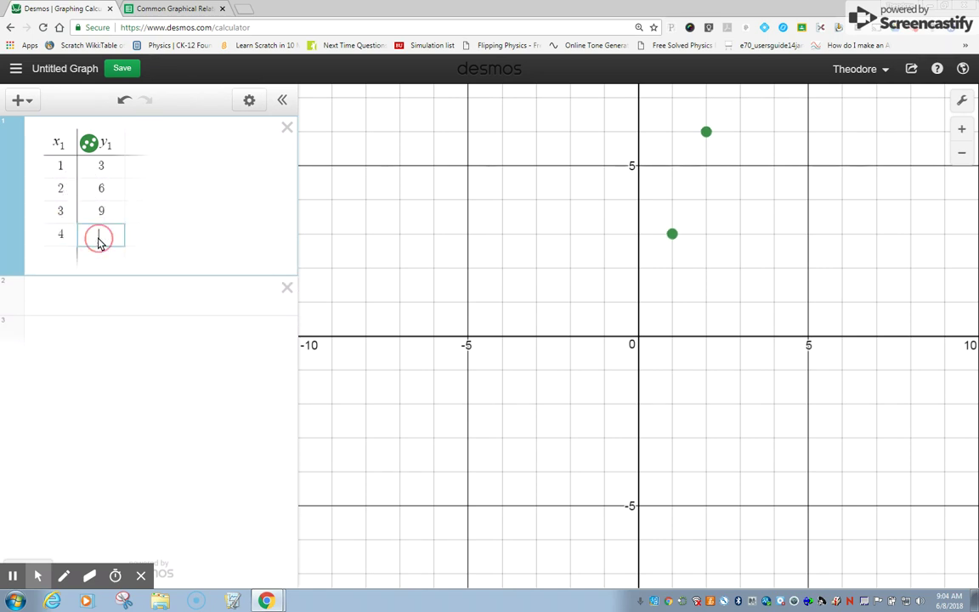
type("12")
left_click(119, 301)
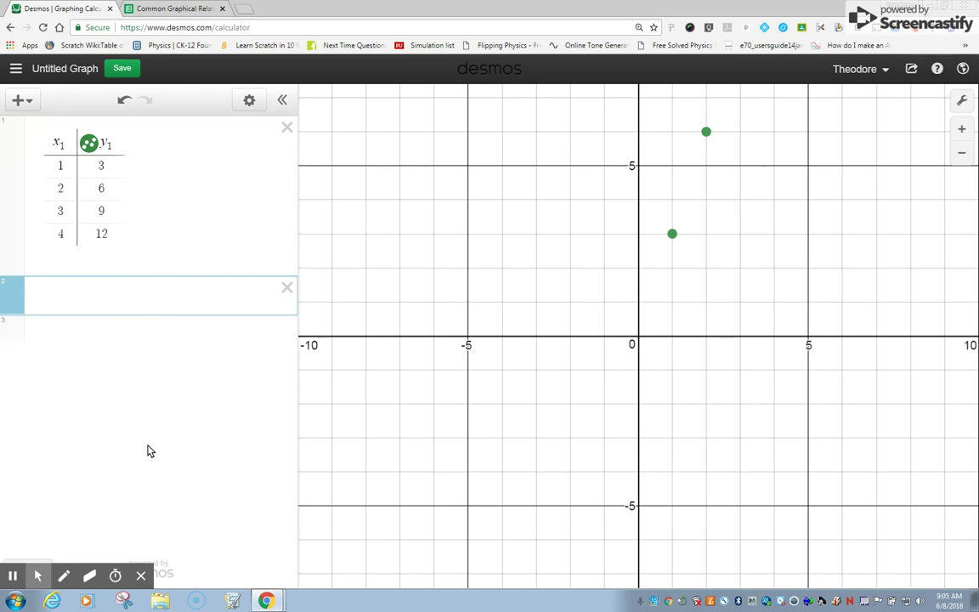
Copy the X and Y values in A2:B5 of the Common Graphical Relationships sheet, then return to Desmos.
left_click(170, 13)
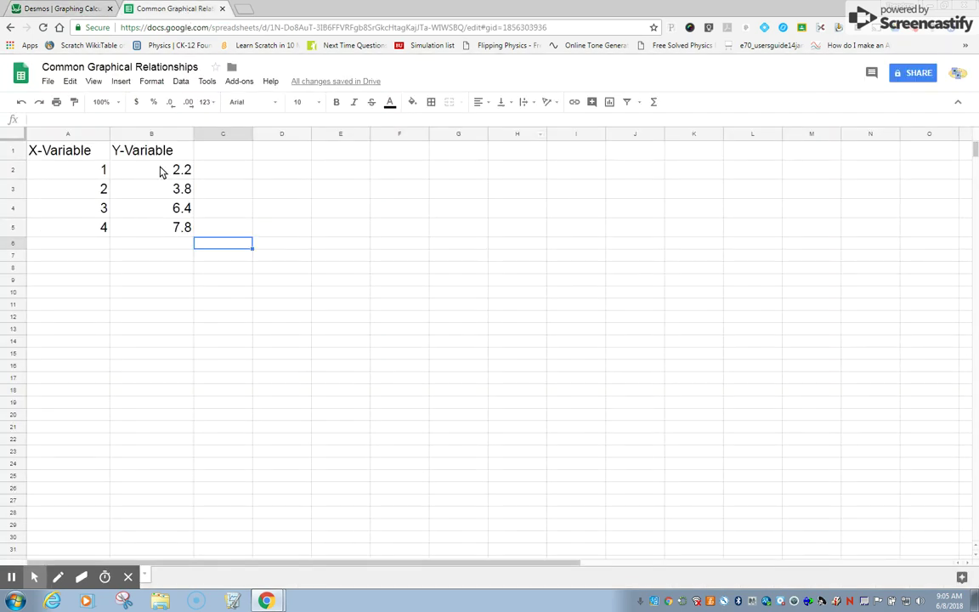
left_click_drag(83, 176, 195, 242)
key("ctrl+c")
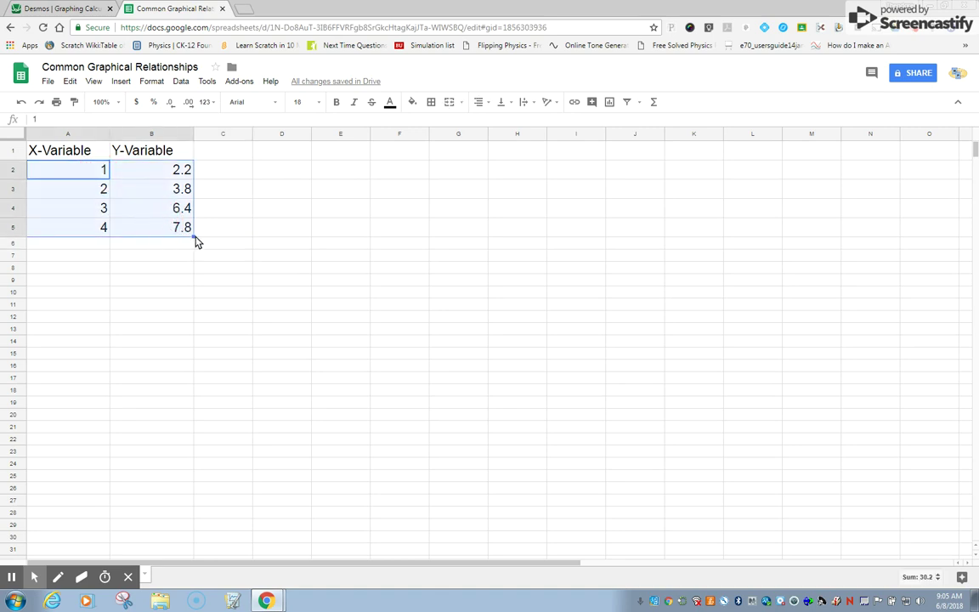
left_click(59, 10)
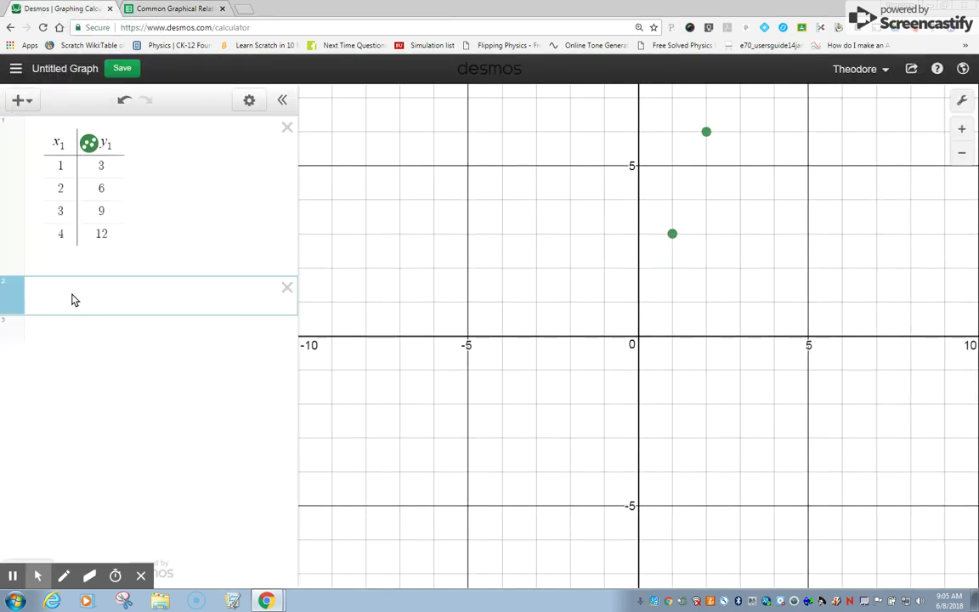
Paste the copied values as an x2/y2 table (y2 2.2, 3.8, 6.4, 7.8) and hide its points.
key("ctrl+v")
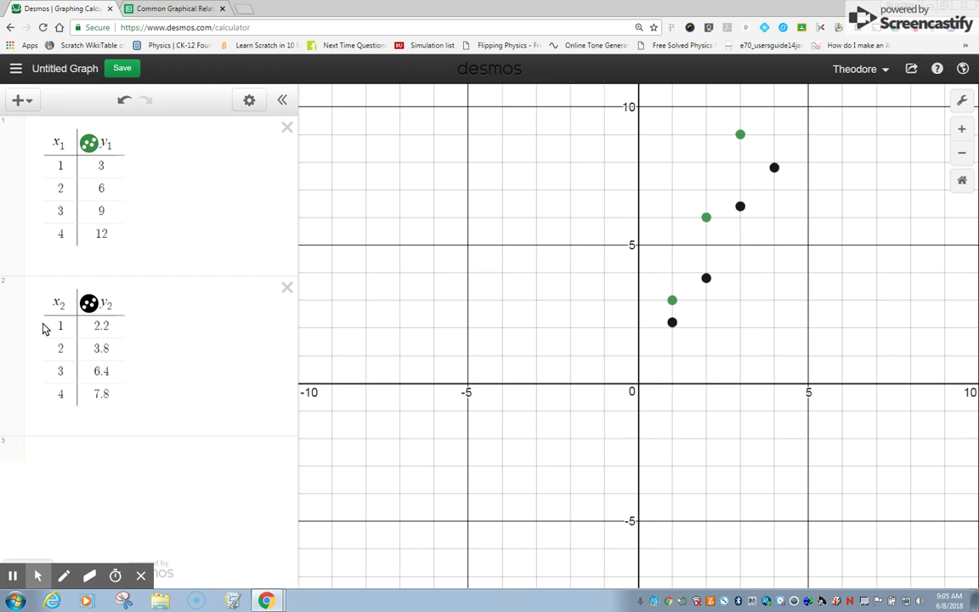
left_click(89, 304)
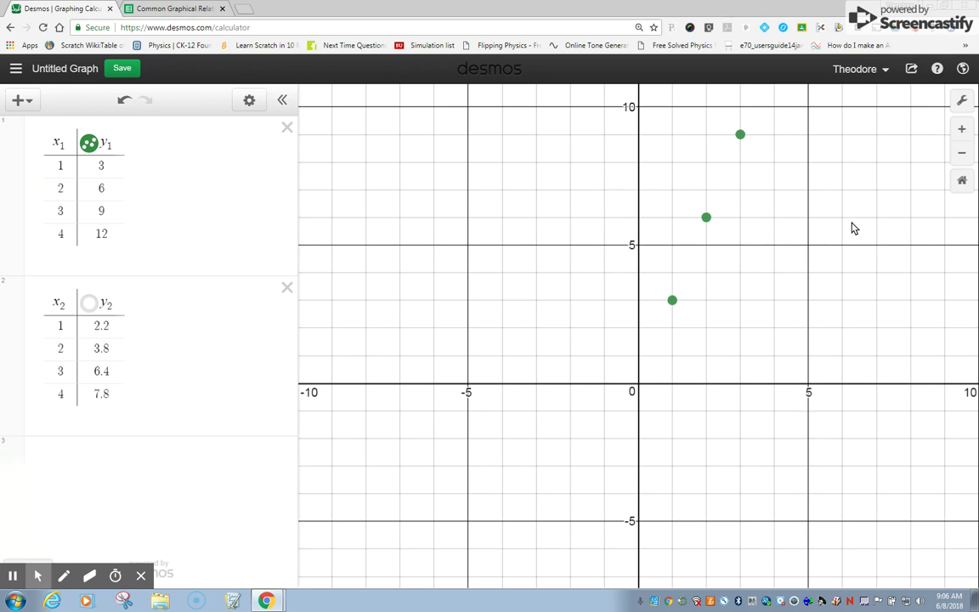
Open the graph settings and toggle Projector Mode off and on twice, leaving it on.
left_click(963, 102)
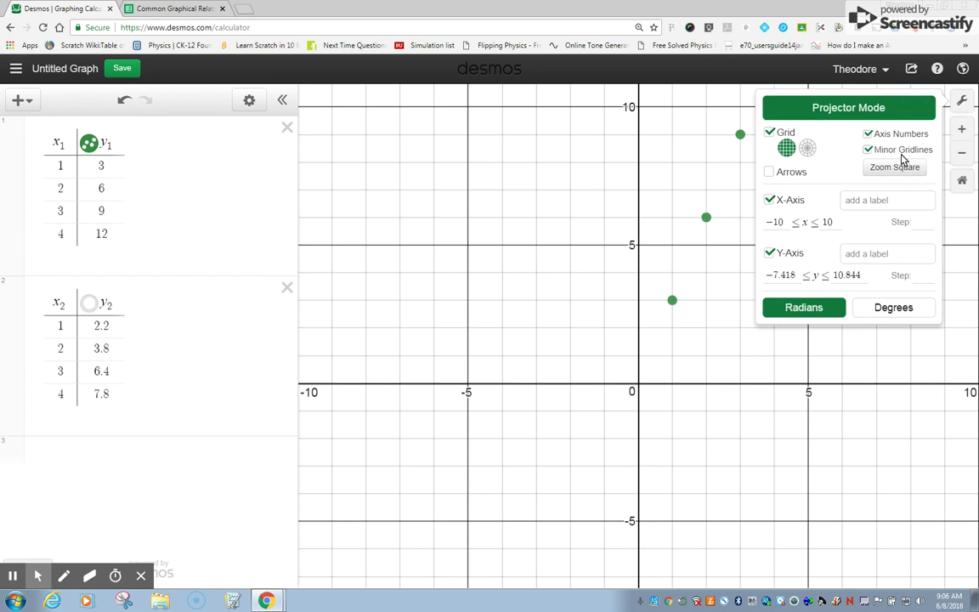
left_click(843, 114)
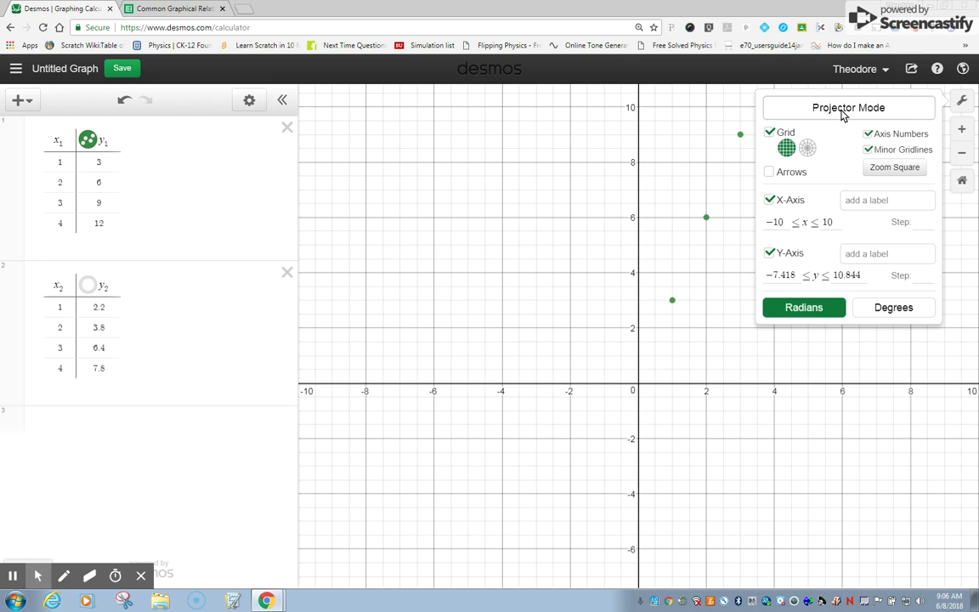
left_click(843, 114)
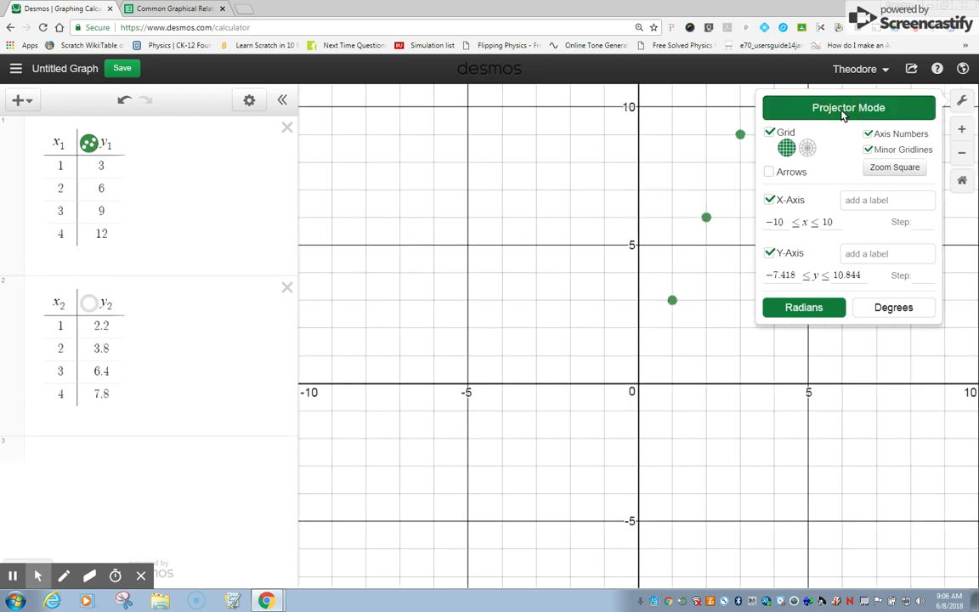
left_click(844, 114)
left_click(843, 114)
Set the x-axis range to 0–5 and label it 'Independent Variable'.
left_click(772, 222)
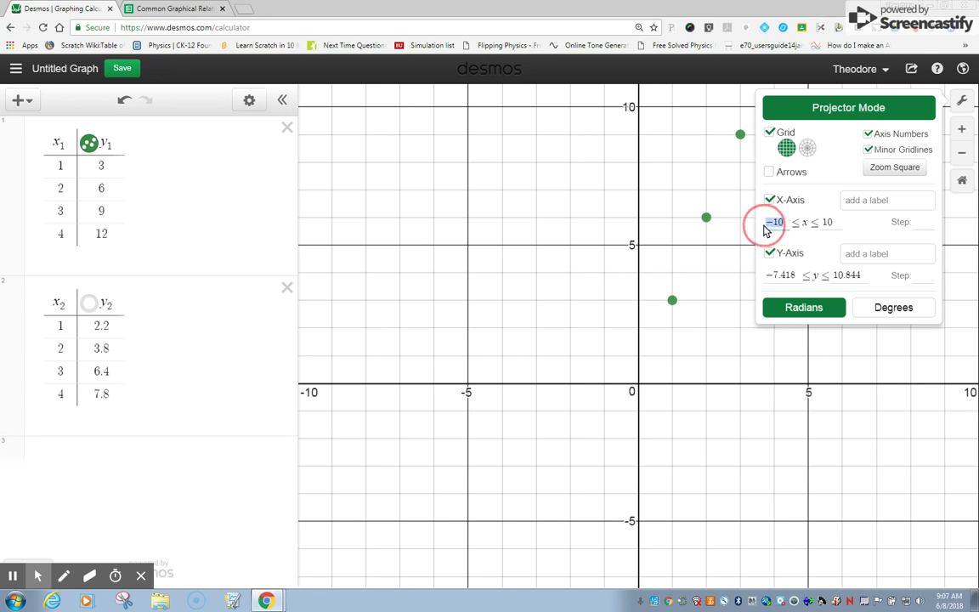
type("0")
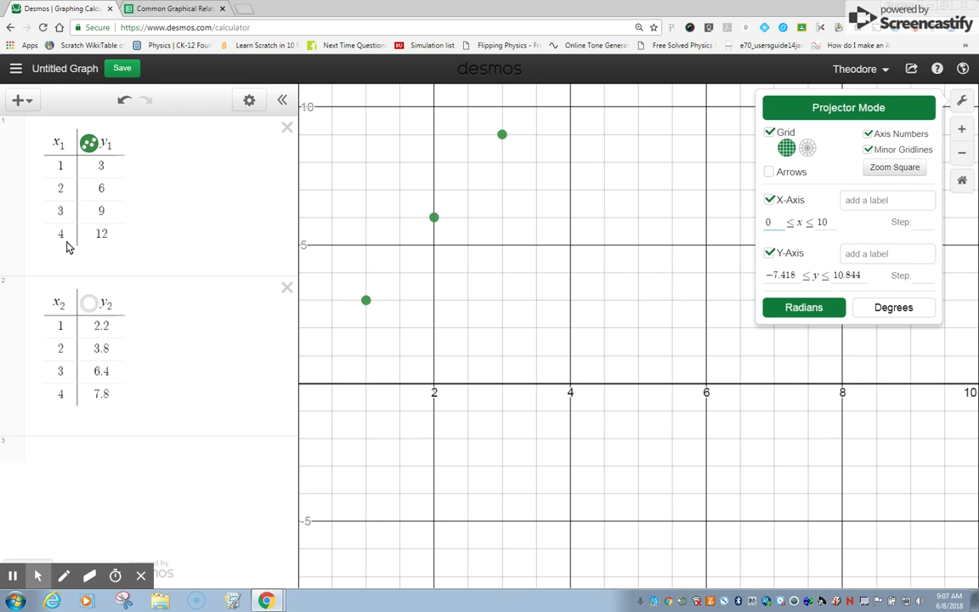
left_click(821, 223)
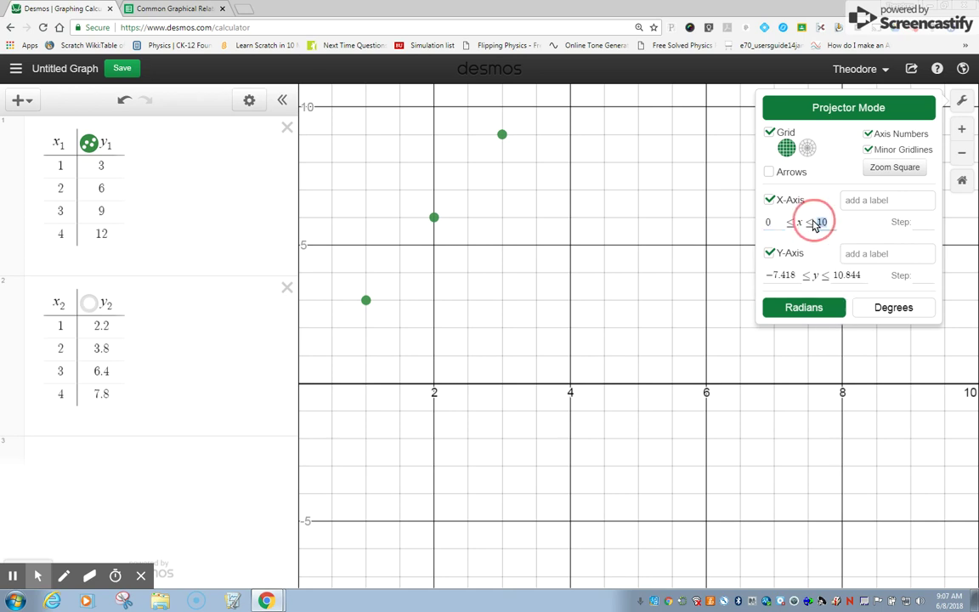
type("5")
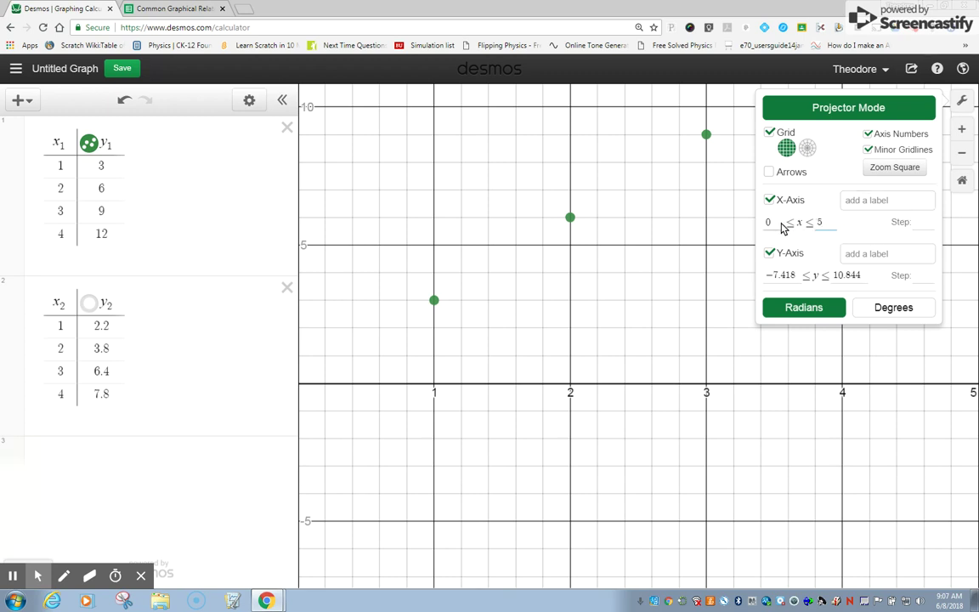
left_click(873, 202)
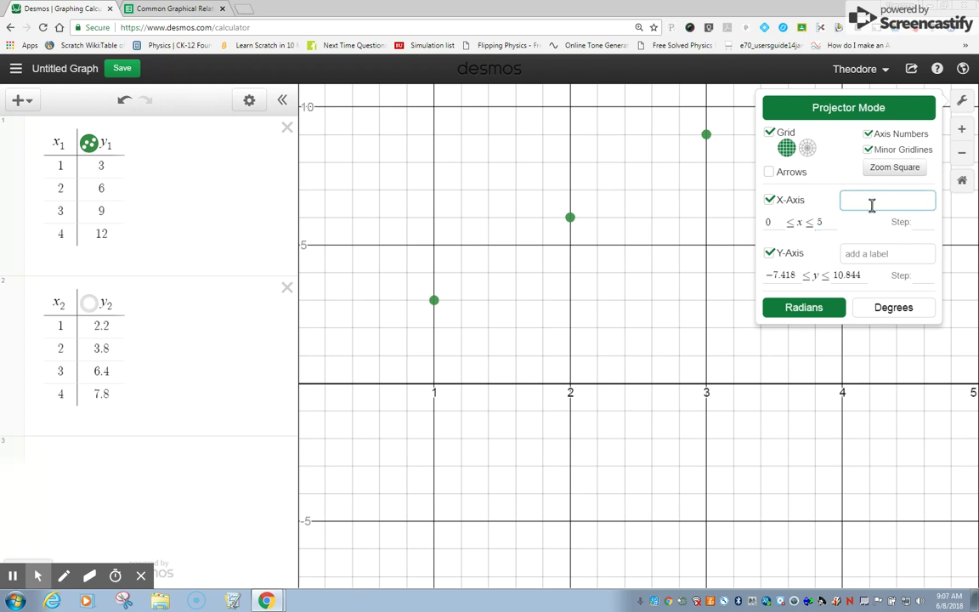
type("Independe")
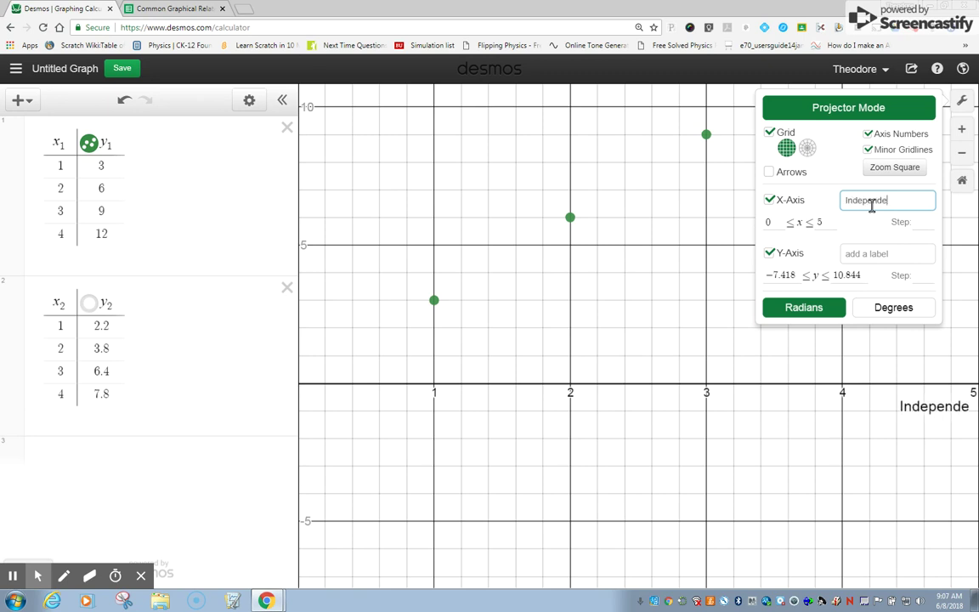
type("nt Variabl")
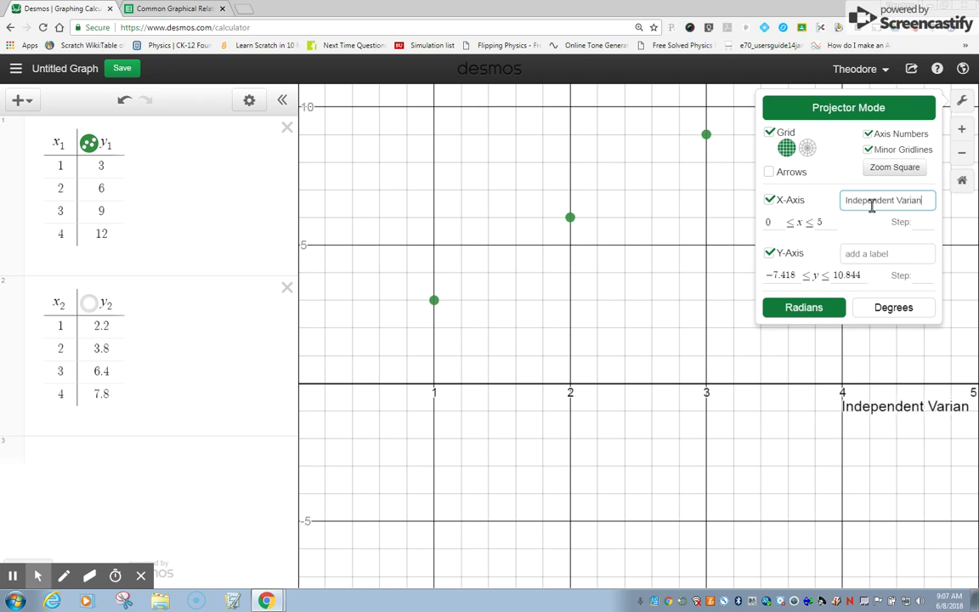
type("e")
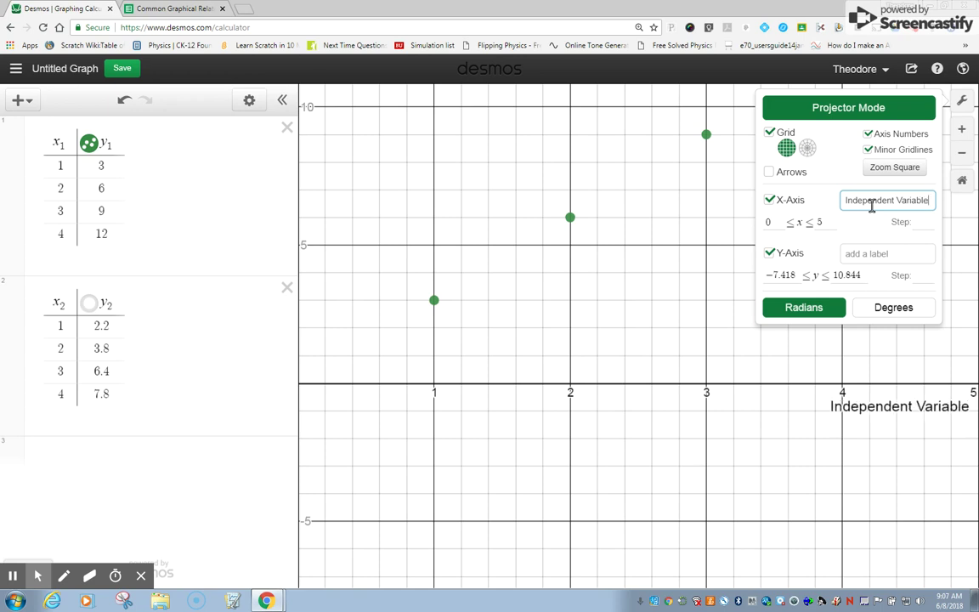
Set the y-axis range to 0–15, label it 'Dependent Variable', and close the settings.
left_click(790, 279)
left_click_drag(790, 279, 749, 286)
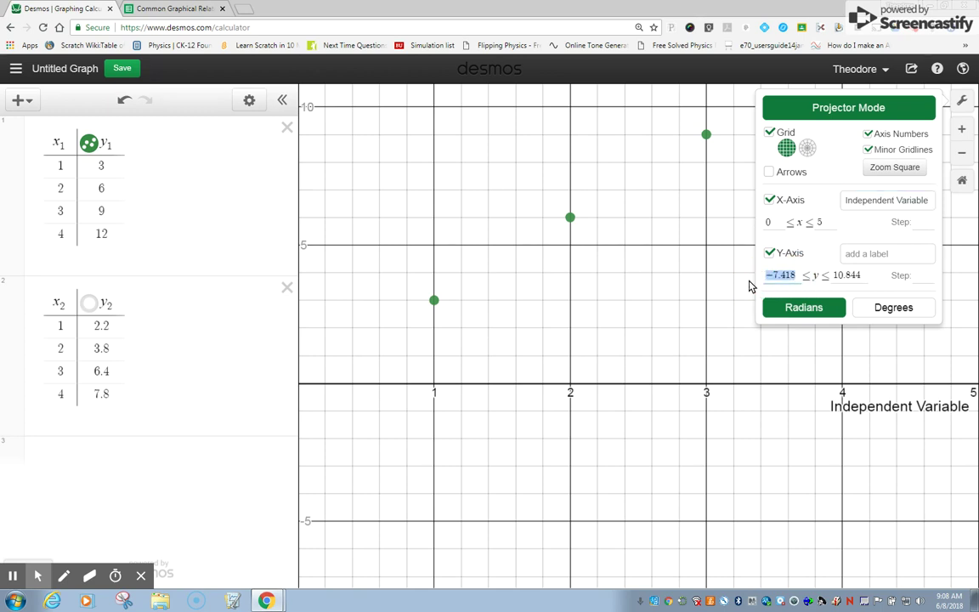
type("0")
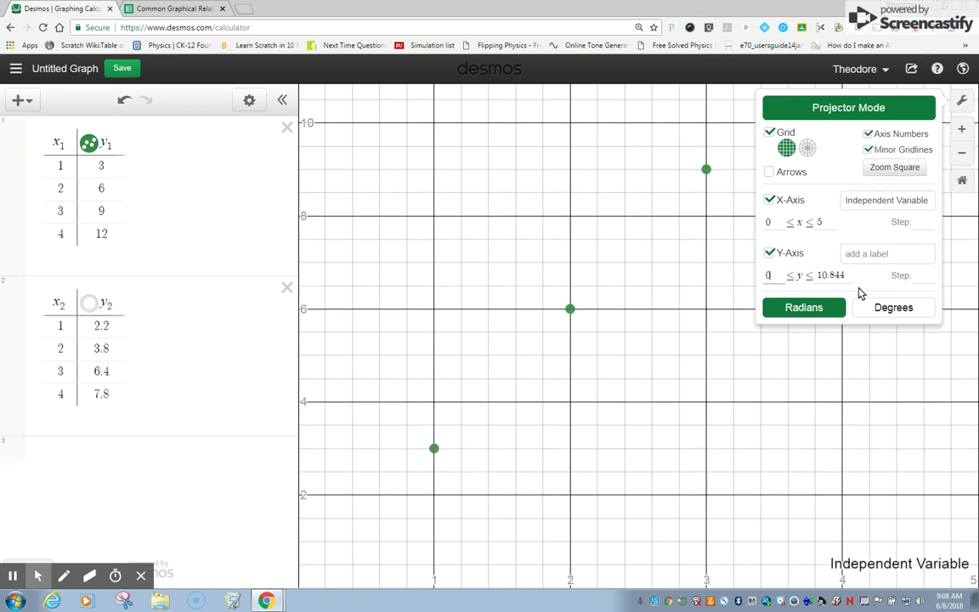
left_click_drag(846, 277, 818, 280)
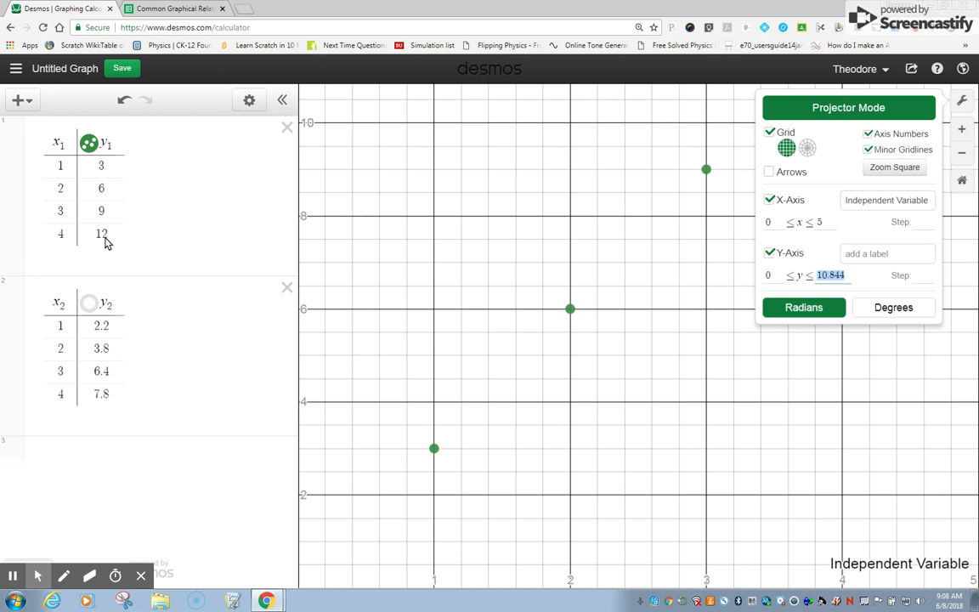
type("15")
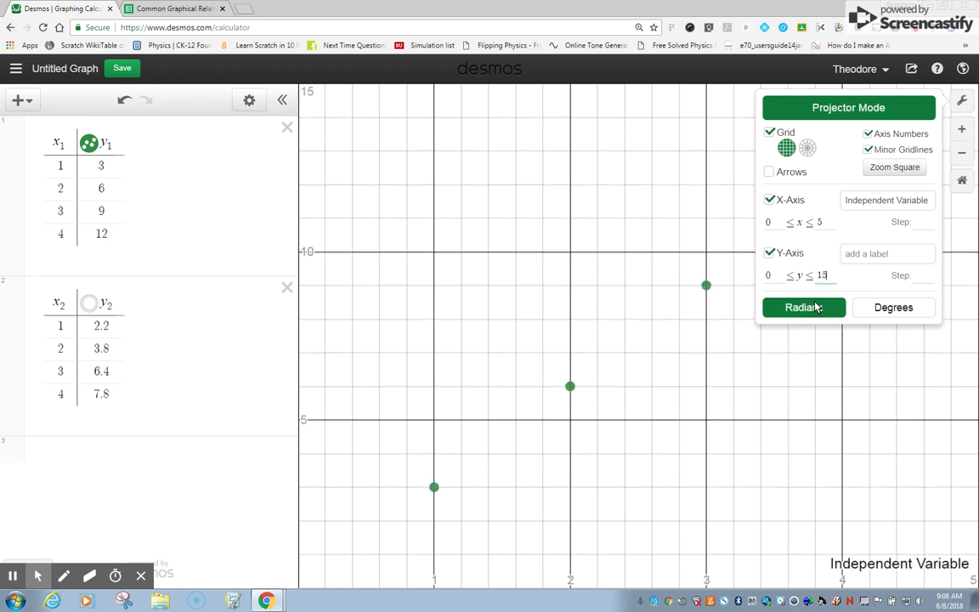
left_click(854, 256)
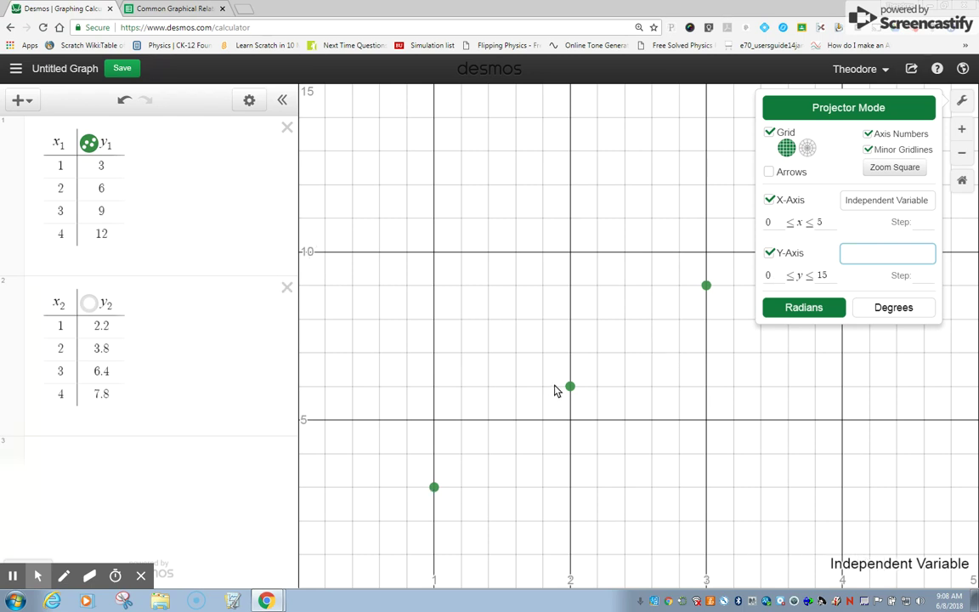
type("Dependent V")
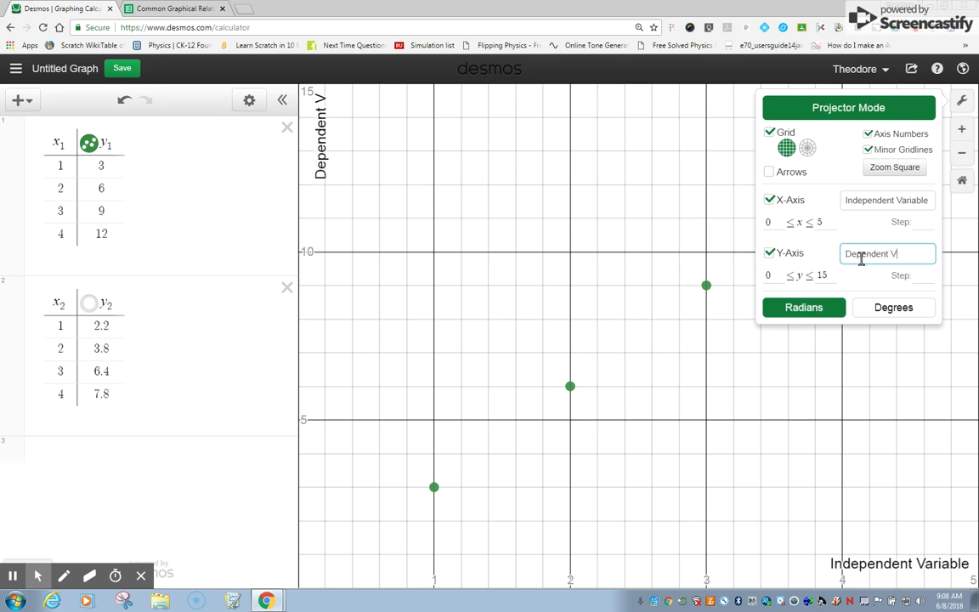
type("ariable")
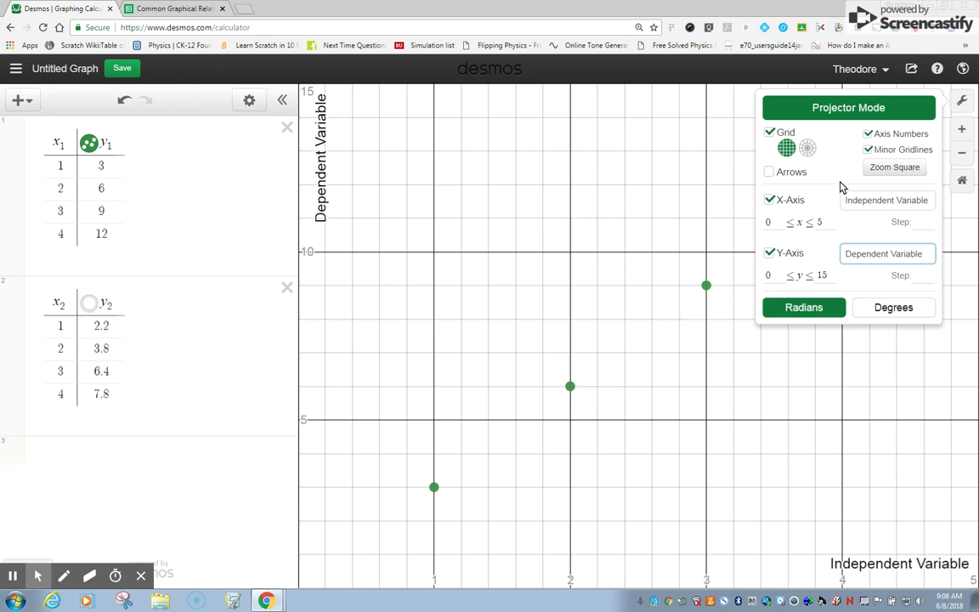
left_click(794, 387)
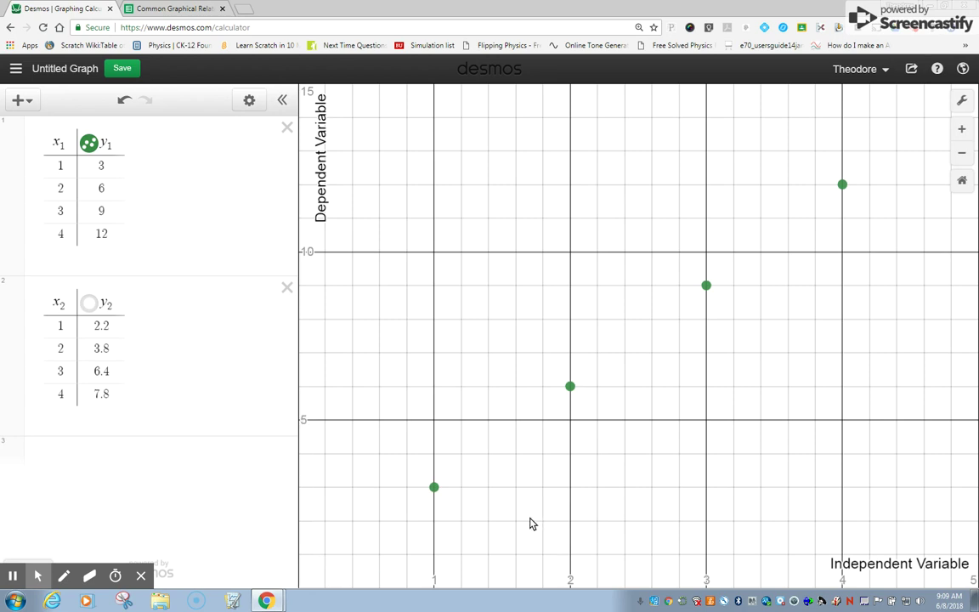
Shift the graph slightly up and right so the origin and all four points are visible.
left_click_drag(310, 586, 333, 567)
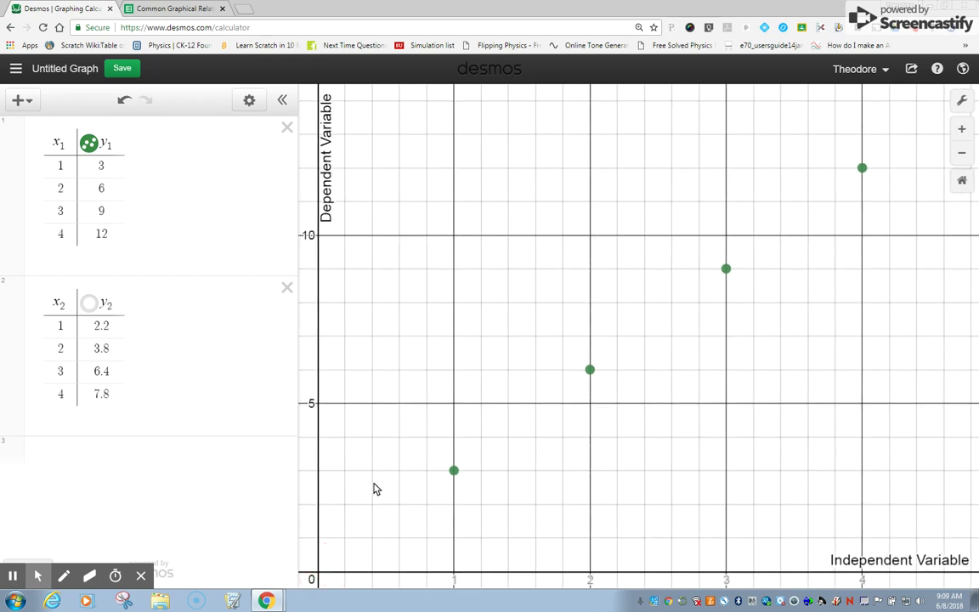